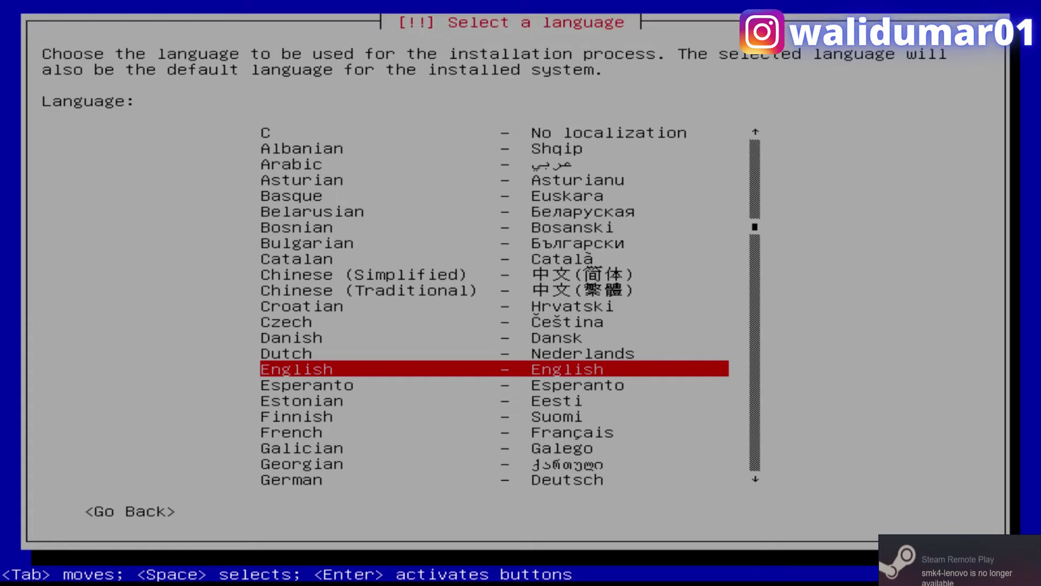
- Pick Indonesian from the language list, then accept Indonesia and the Inggris Amerika keymap
key("j")
key("i")
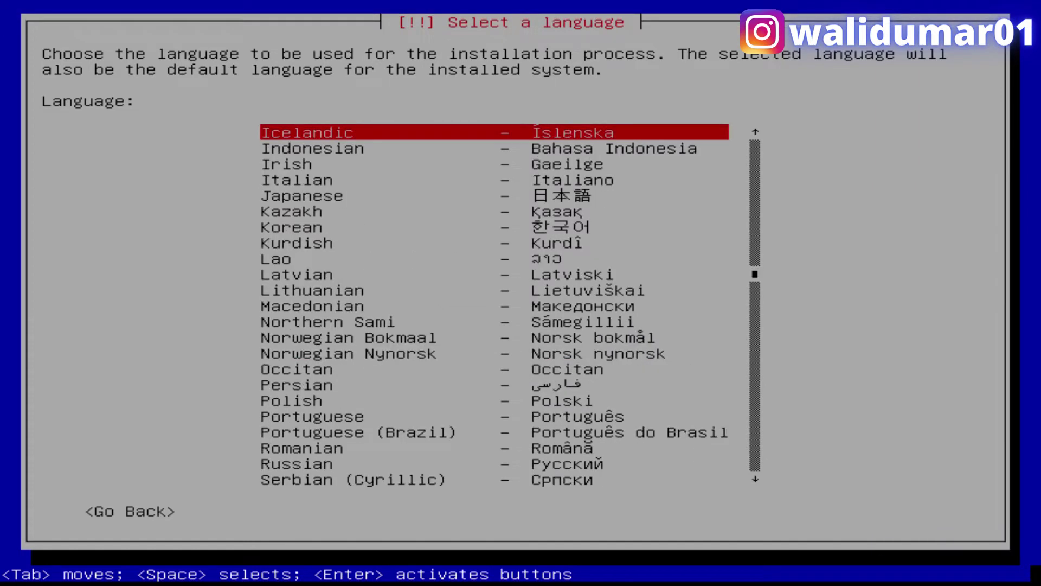
key("i")
key("Return")
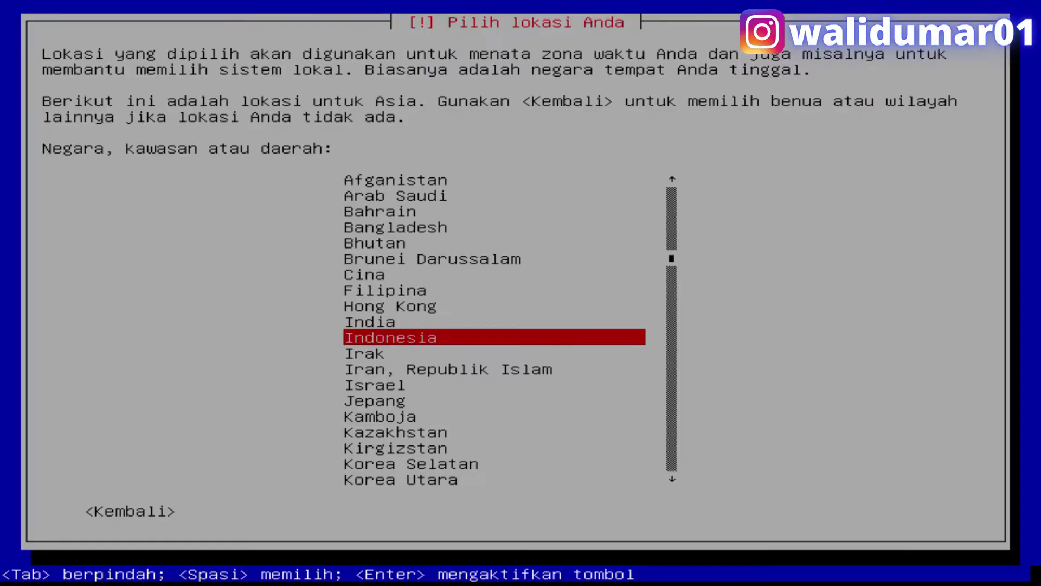
key("Return")
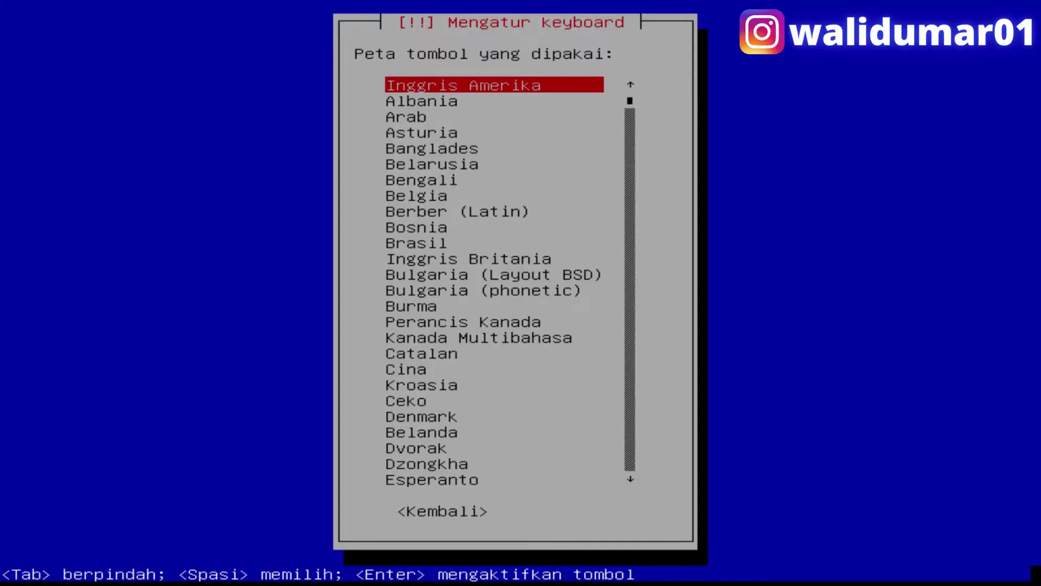
key("Return")
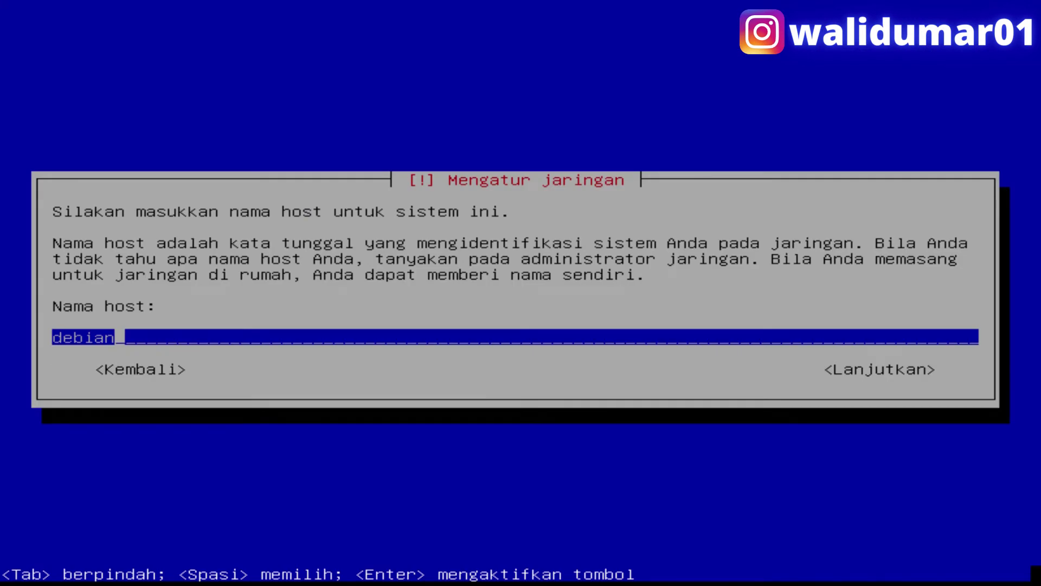
- Replace hostname 'debian' with a custom hostname and enter domain ukktkj2022.net
key("BackSpace")
key("BackSpace")
key("BackSpace")
key("BackSpace")
key("BackSpace")
key("BackSpace")
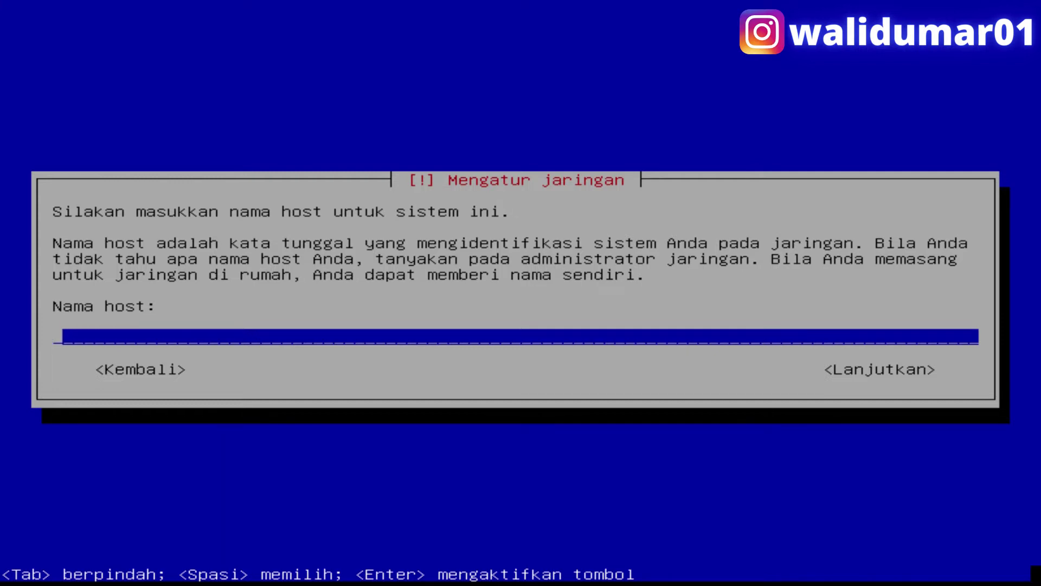
type("ukktkjwalidumar")
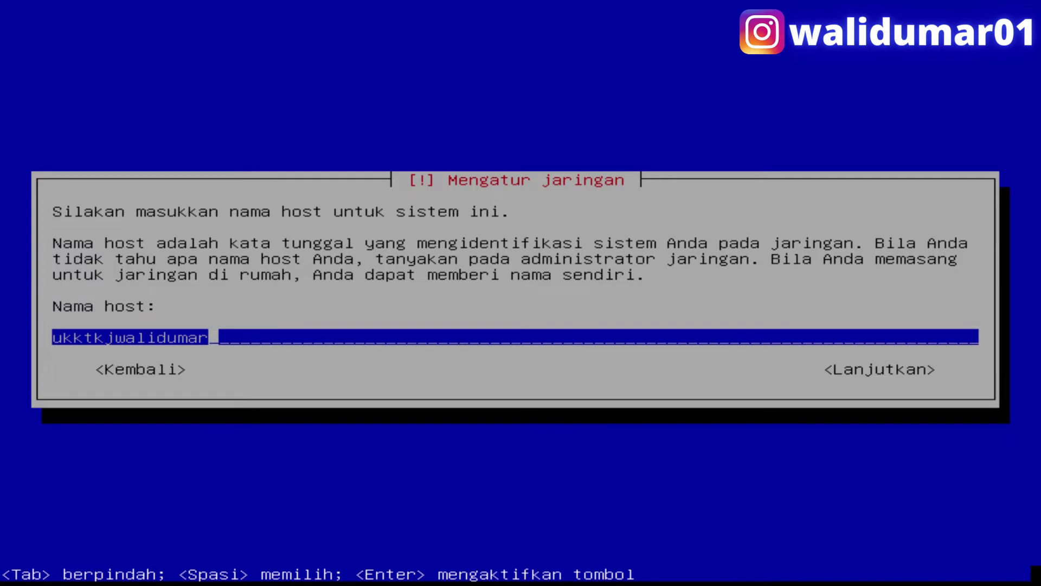
key("Return")
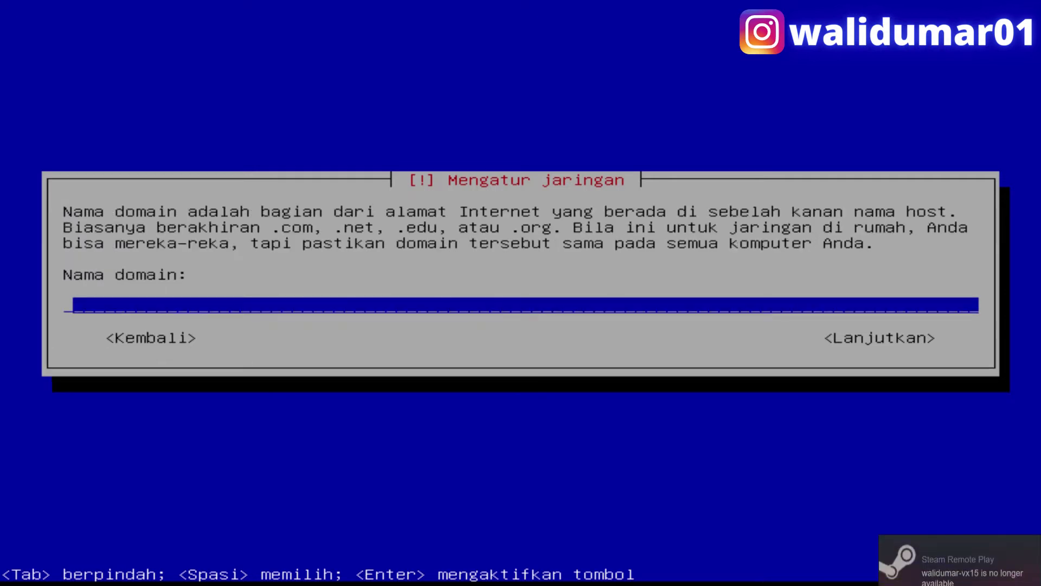
type("ukktkj202")
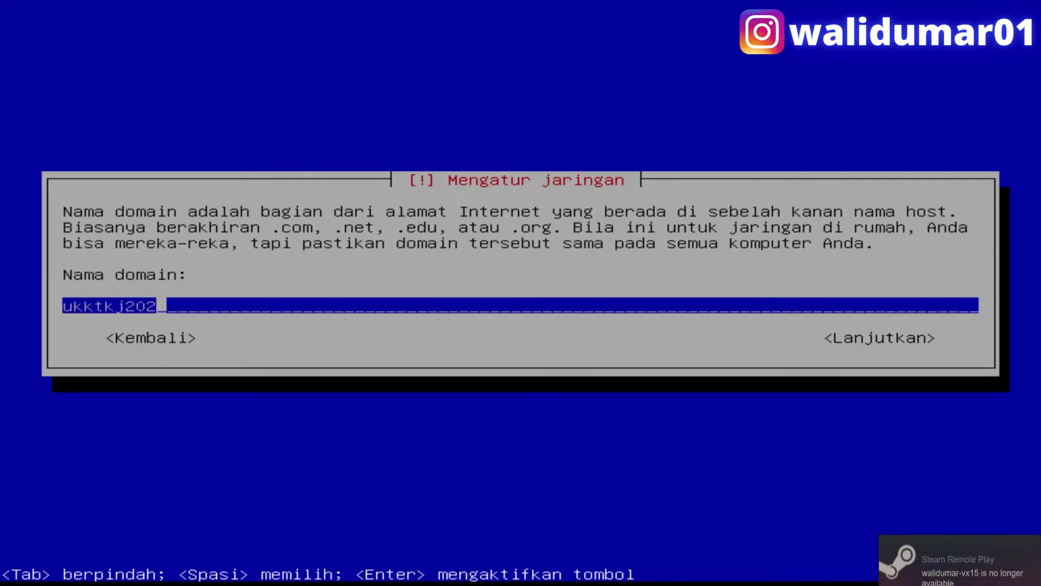
type("2.net")
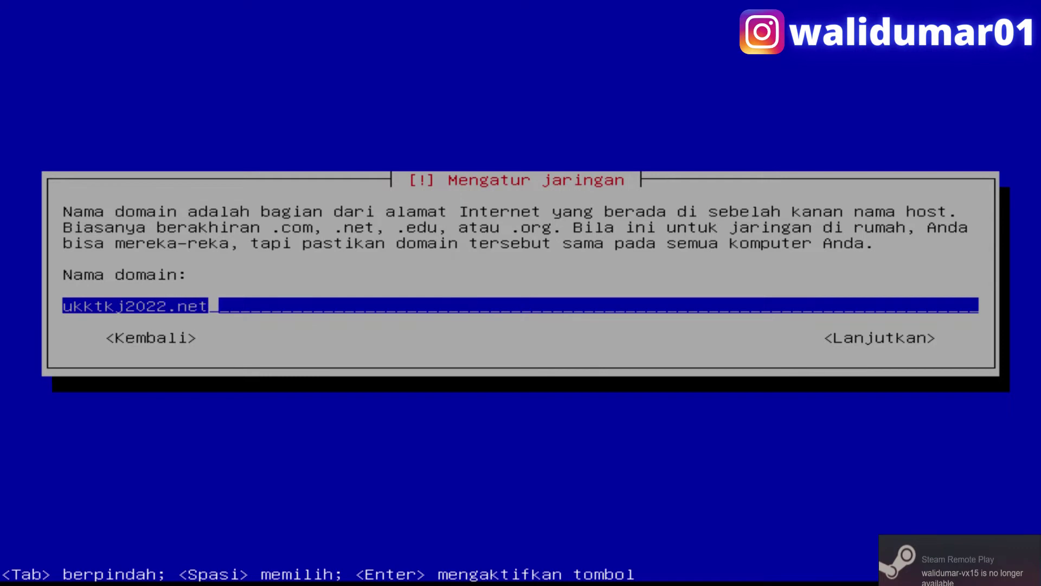
key("Return")
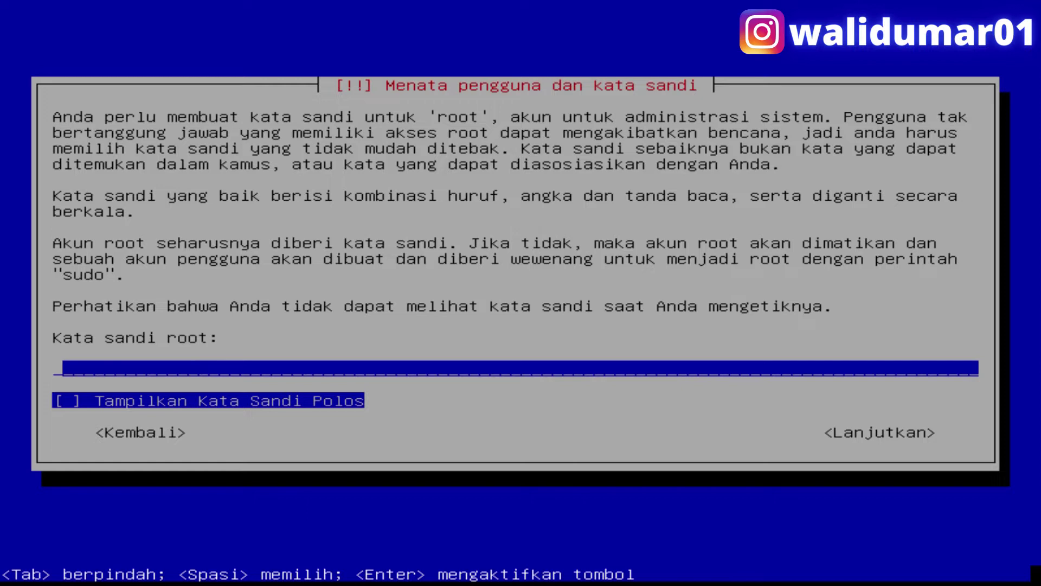
- Enter the root password and retype it to confirm
type("1234")
key("Return")
type("1234")
key("Return")
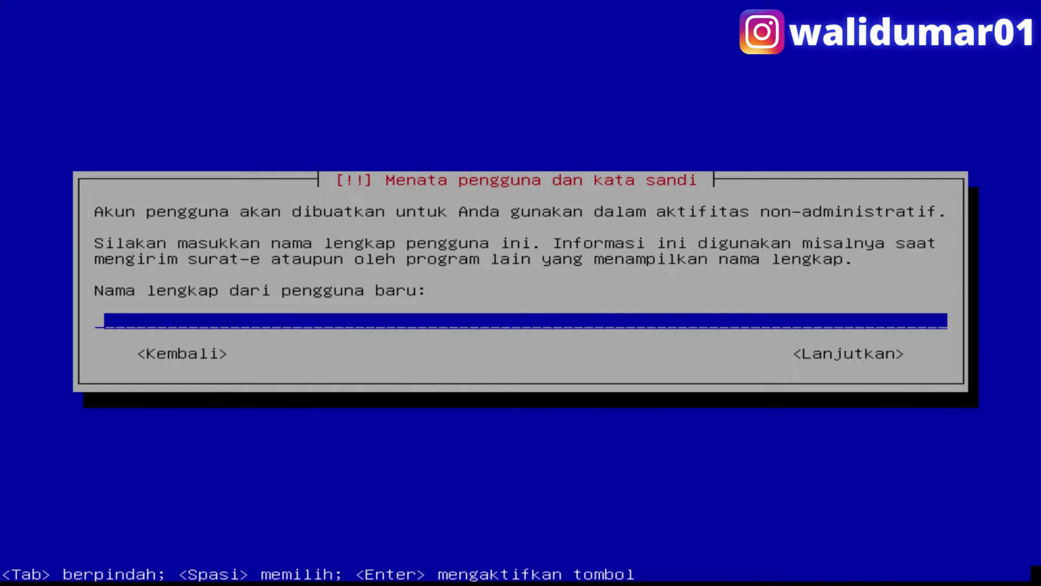
- Create the user account: enter the full name, keep the suggested username, and set a confirmed password
type("a")
key("BackSpace")
type("walidu")
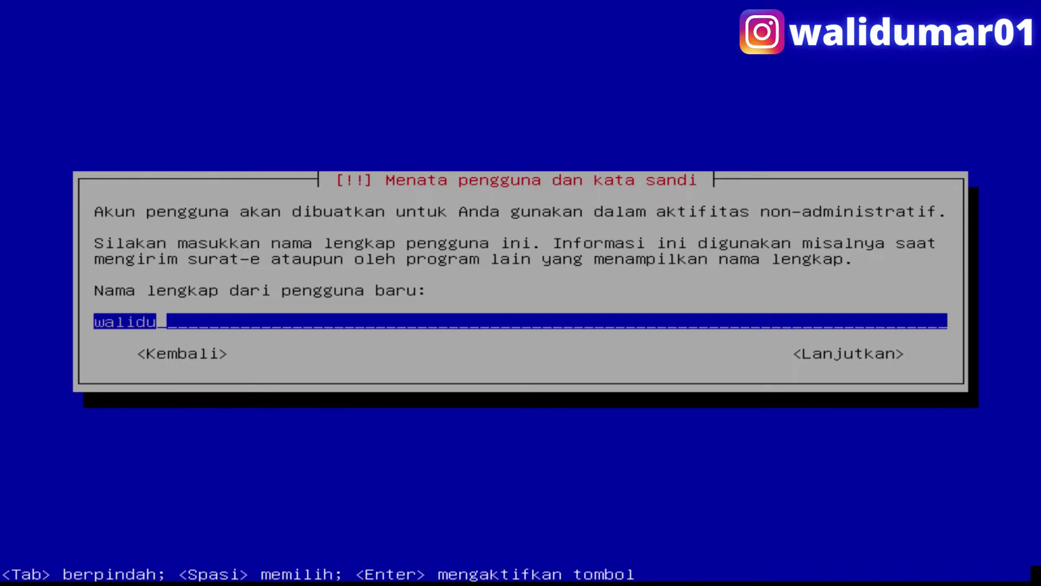
type("mar")
key("Return")
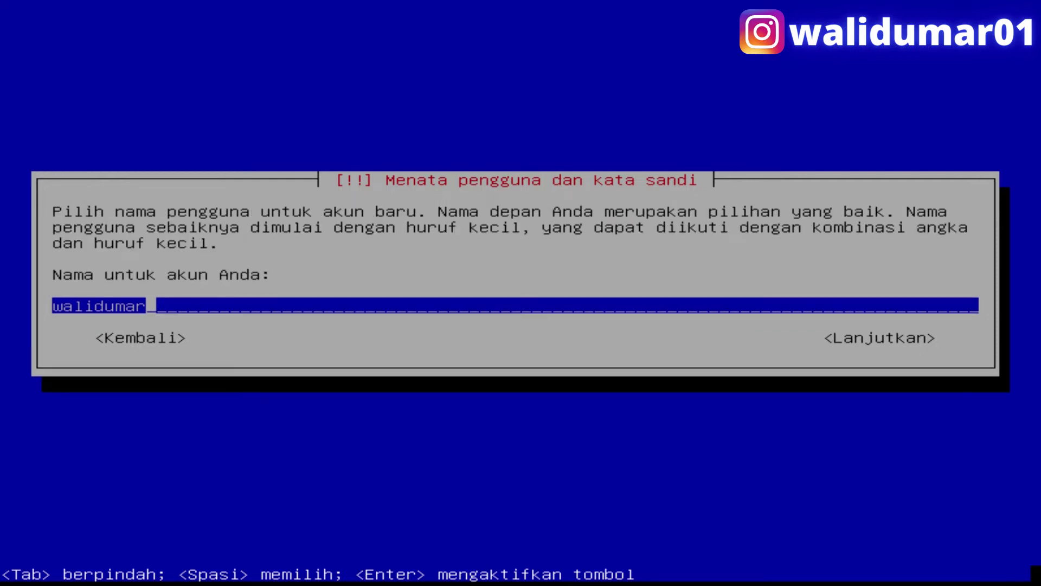
key("Return")
type("123")
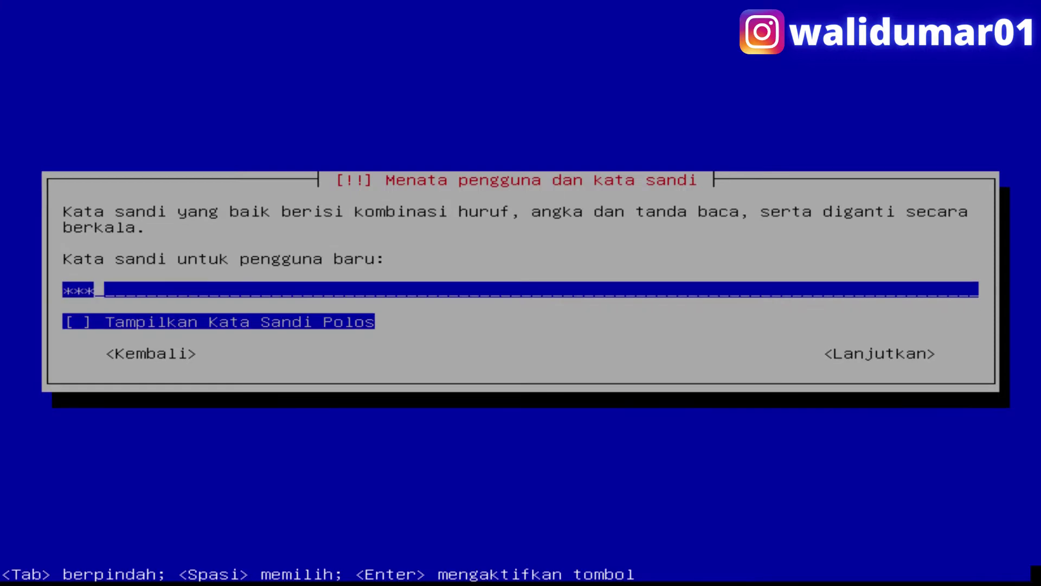
key("Return")
type("123")
key("Return")
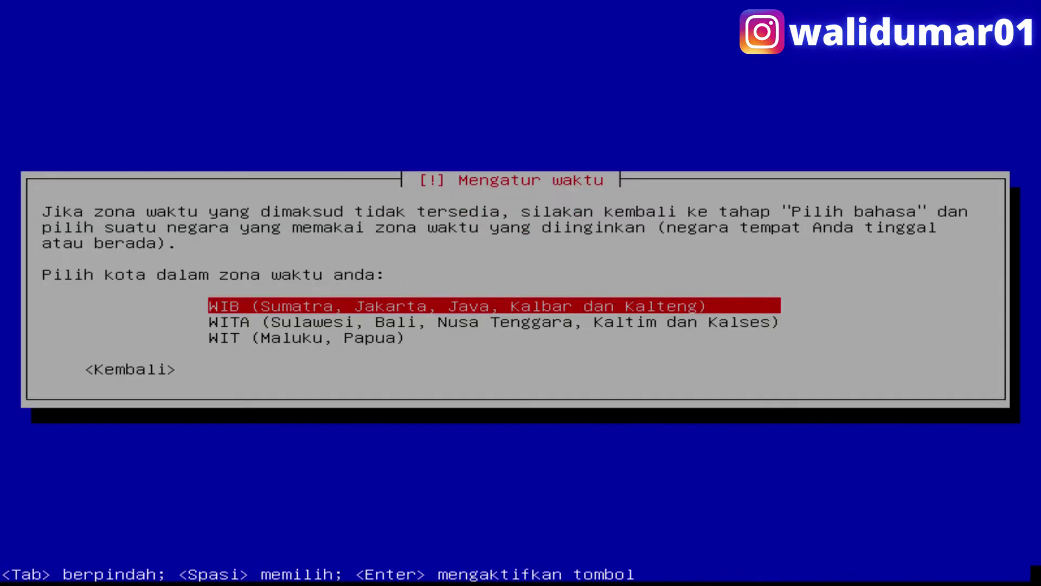
- Set the time zone to WITA and choose guided partitioning on the VBOX SCSI1 (sda) disk
key("Down")
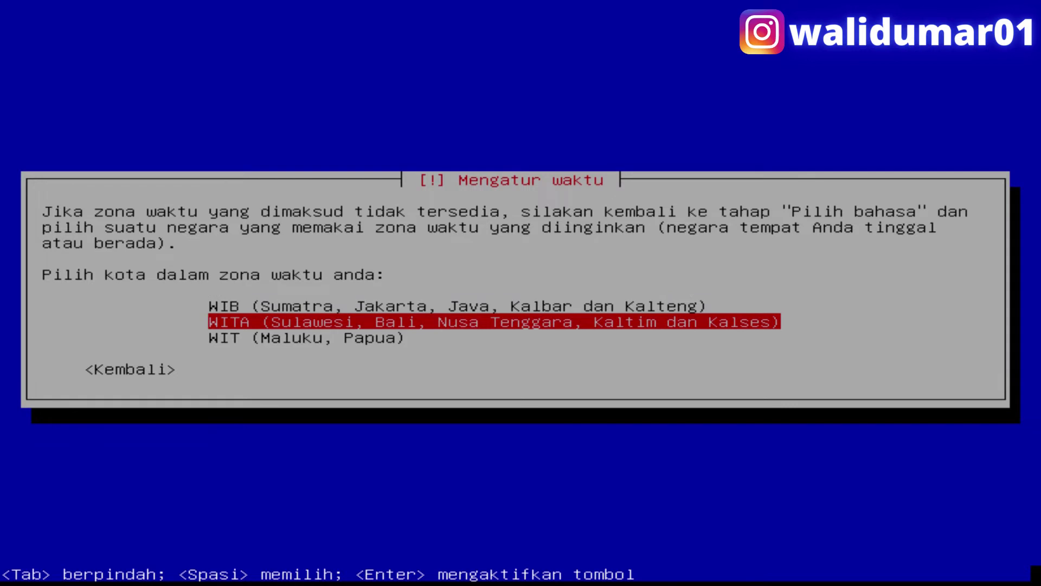
key("Return")
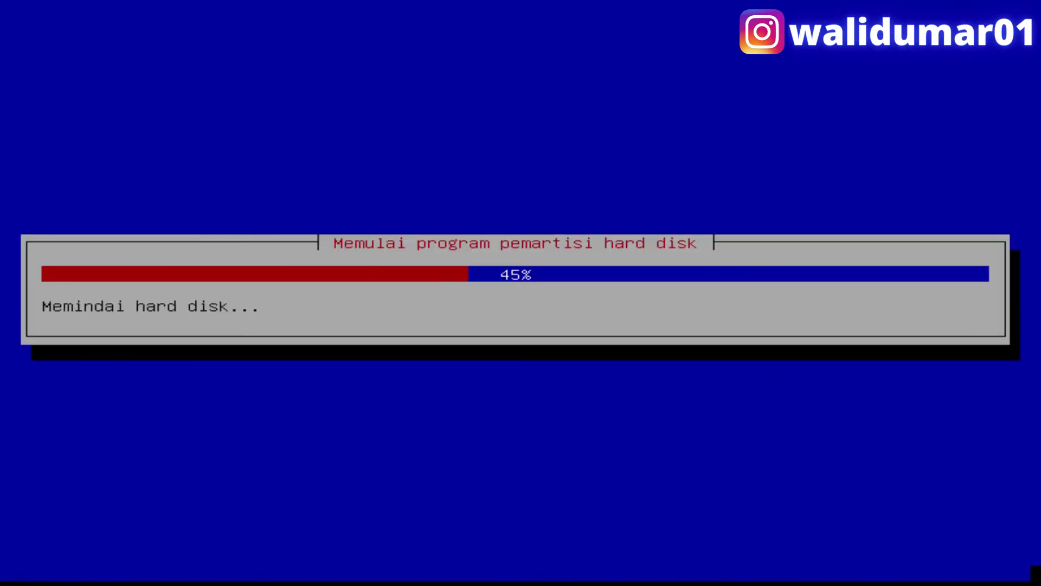
key("Return")
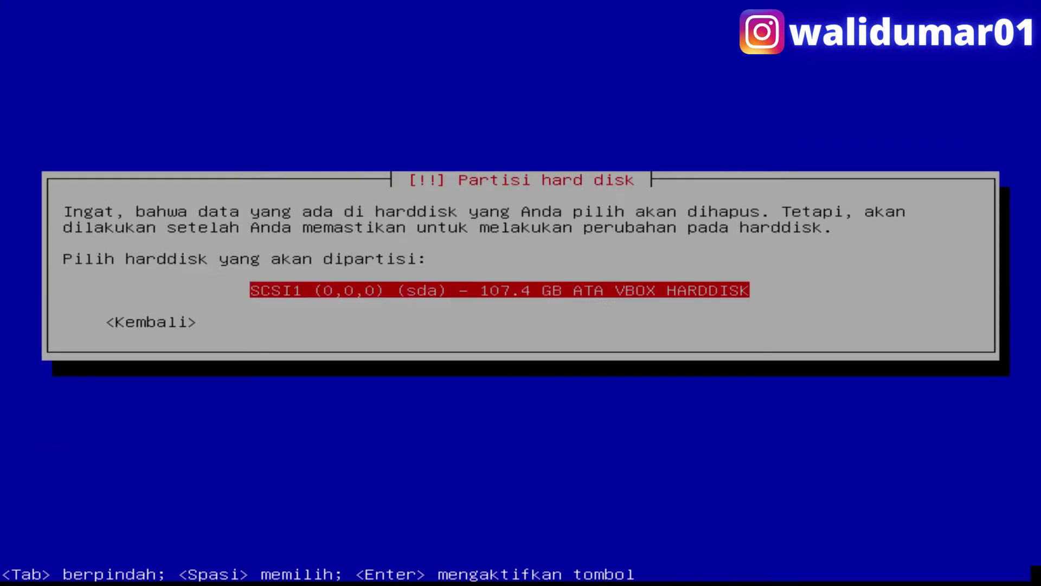
key("Return")
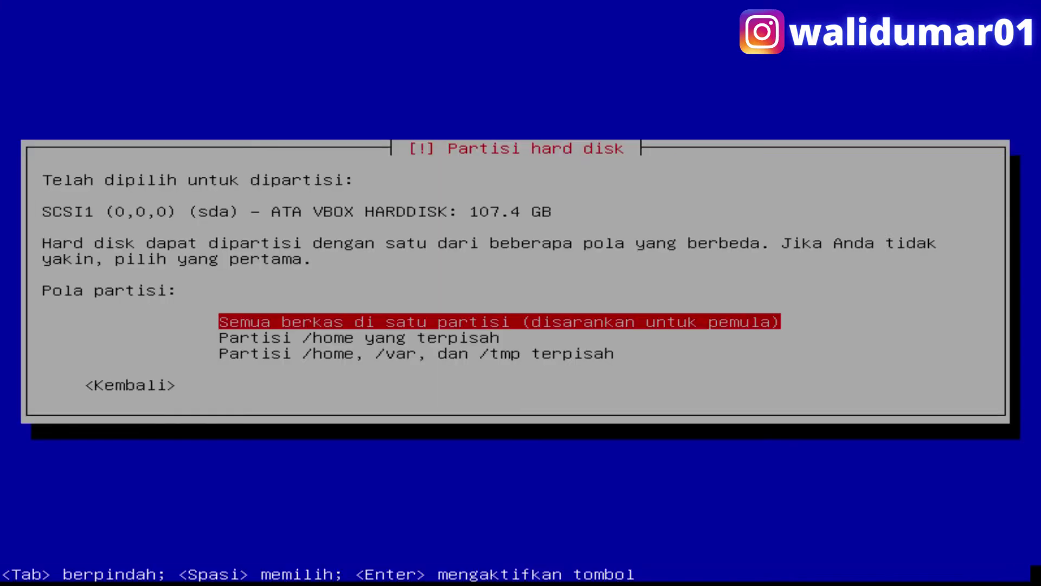
- Use 'Semua berkas di satu partisi', finish partitioning, and confirm writing changes with <Ya>
key("Return")
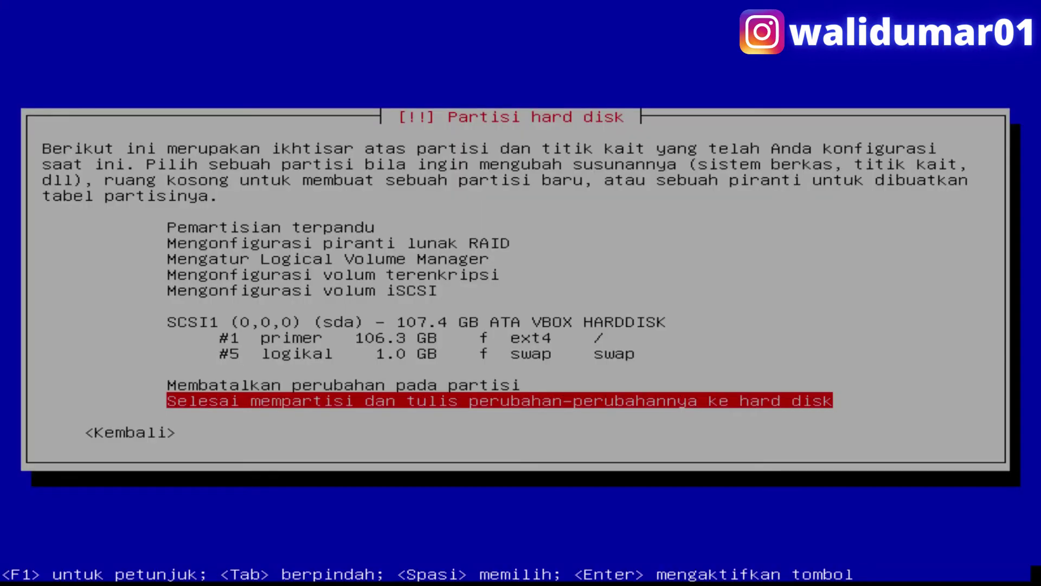
key("Return")
key("Tab")
key("Return")
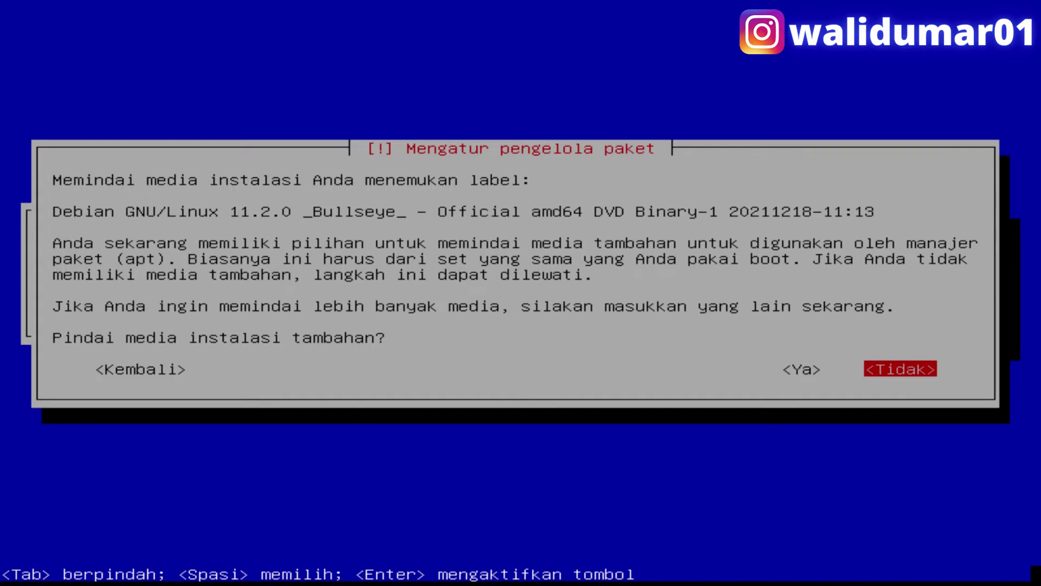
- Answer <Tidak> to scanning extra installation media and to using a network mirror
key("Return")
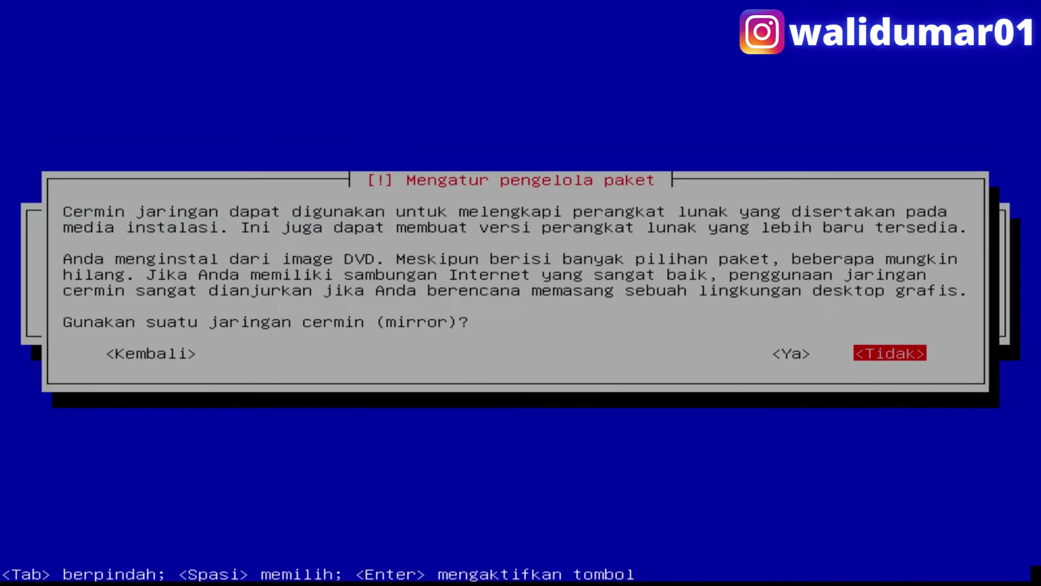
key("Return")
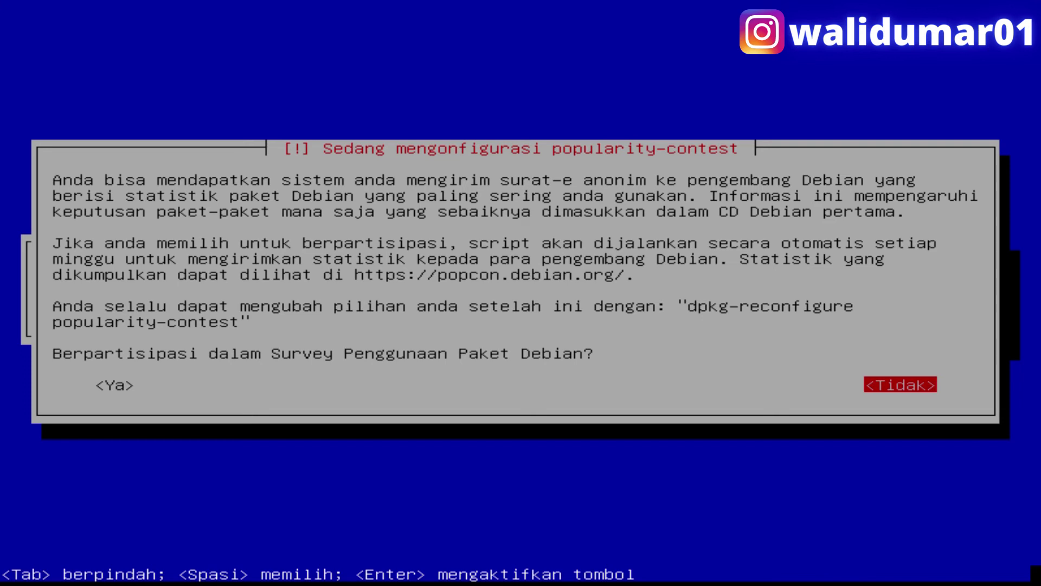
- Once the popularity-contest question appears, bring up the Windows Run dialog with Win+R
key("super")
key("super+r")
- Launch Windows Calculator, compute 32/5 to get 6,4, then close it
type("cmd")
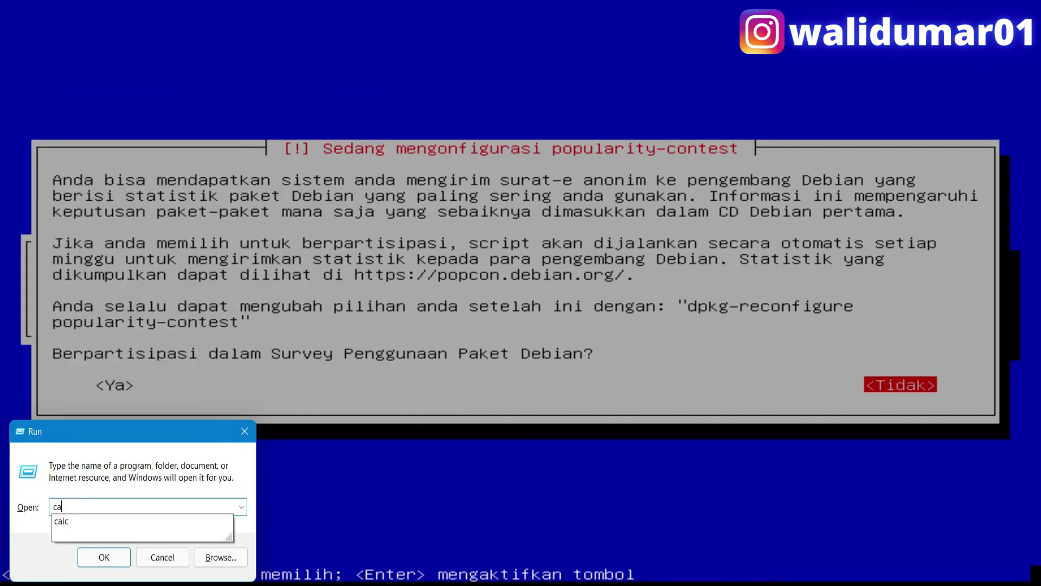
key("Return")
type("32/5")
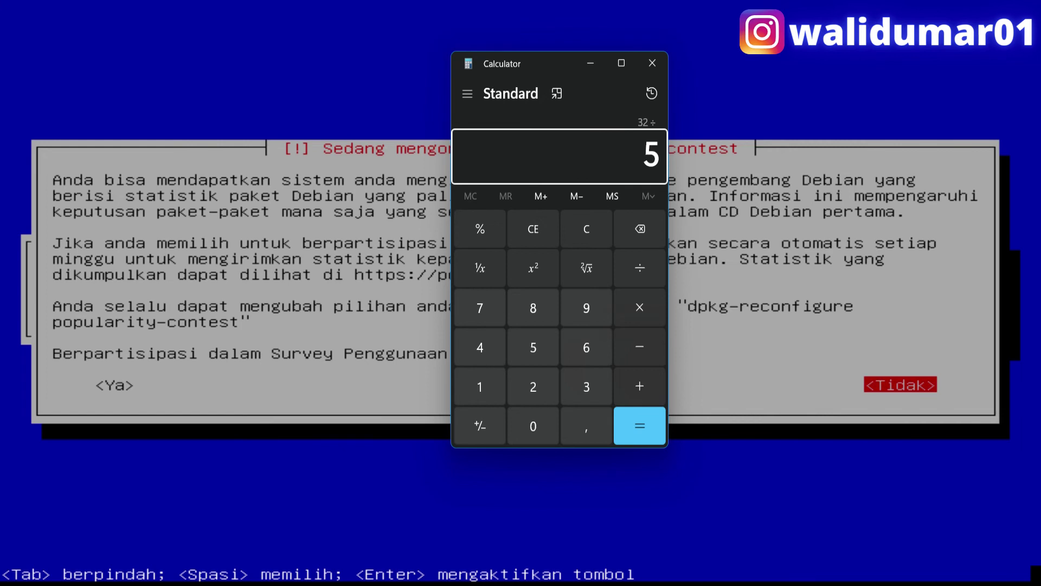
left_click(634, 415)
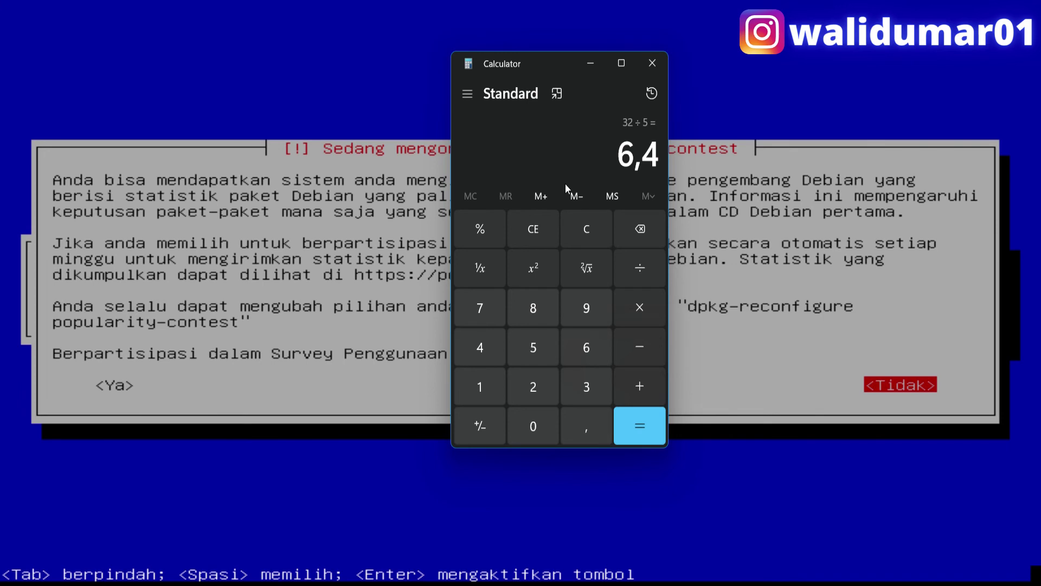
left_click(653, 64)
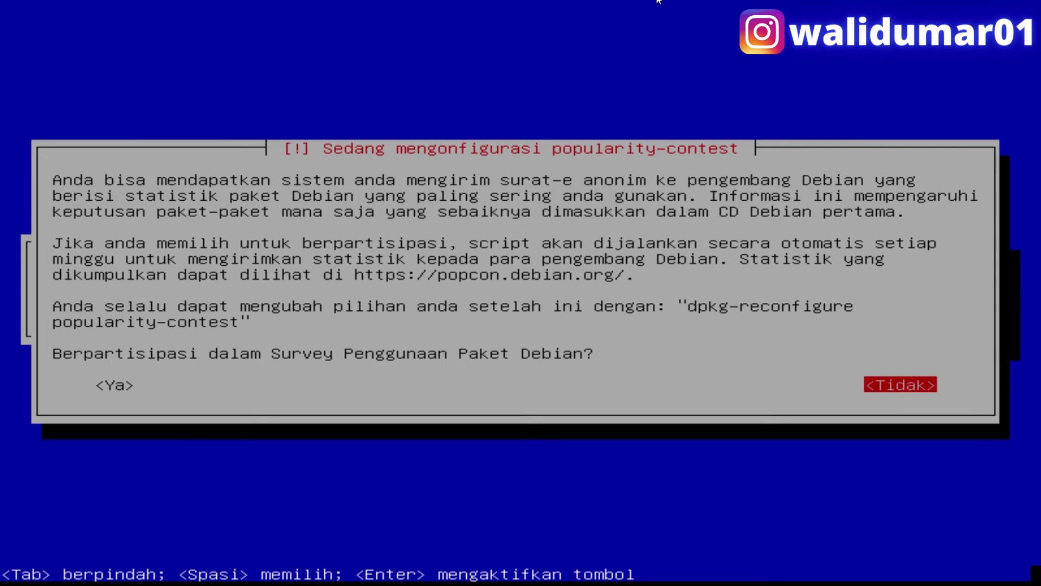
- Decline the popularity survey, untick Debian desktop environment and GNOME, and continue with standard system utilities
key("Return")
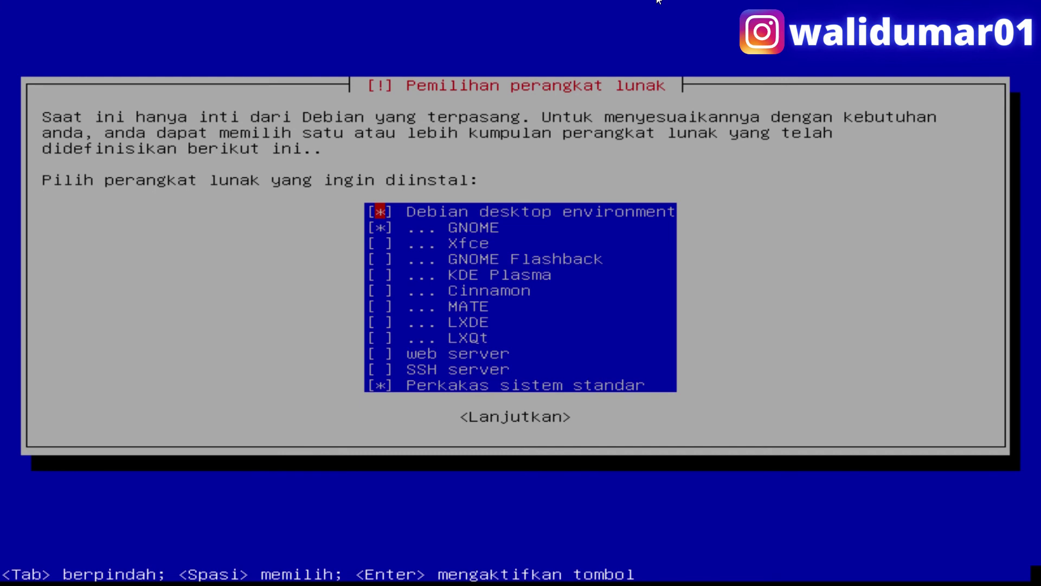
key("Tab")
key("Tab")
key("space")
key("Down")
key("space")
key("Up")
key("Down")
key("Up")
key("Down")
key("Down")
key("Down")
key("Down")
key("Down")
key("Down")
key("Down")
key("Down")
key("Down")
key("Down")
key("Down")
key("Tab")
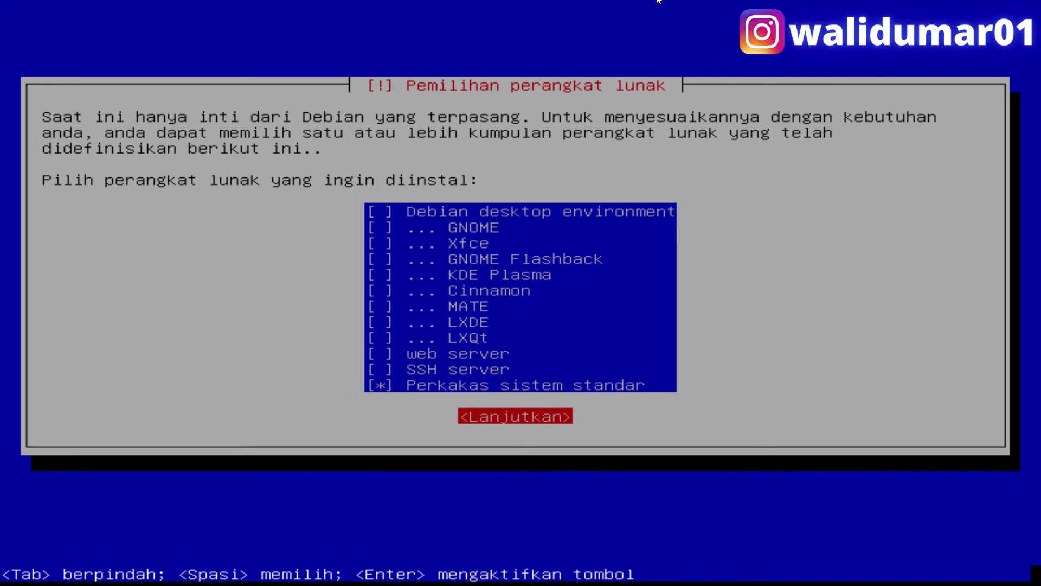
key("Return")
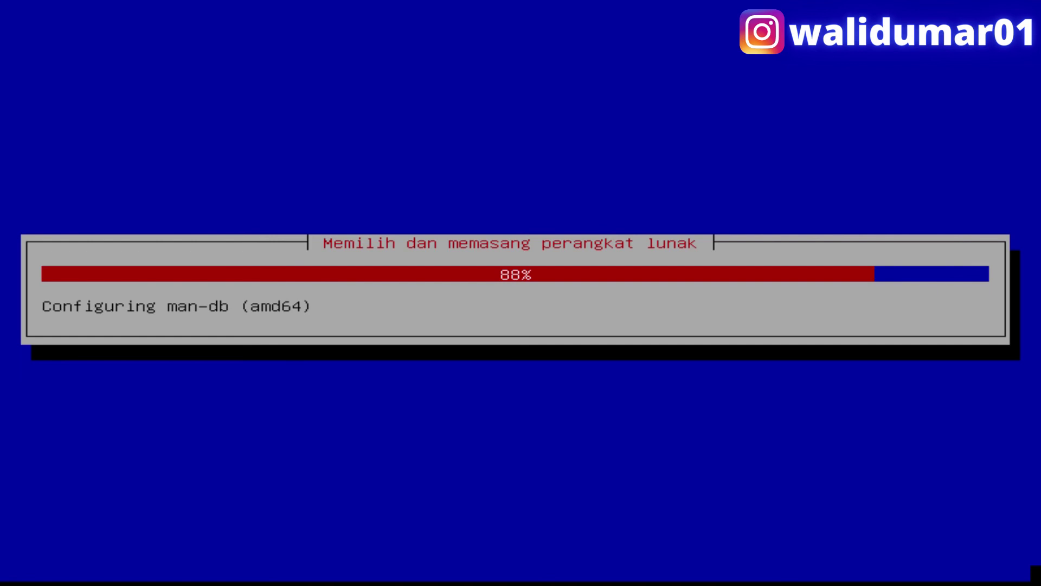
- Briefly open and close the Windows Start menu while the software installation runs
key("super")
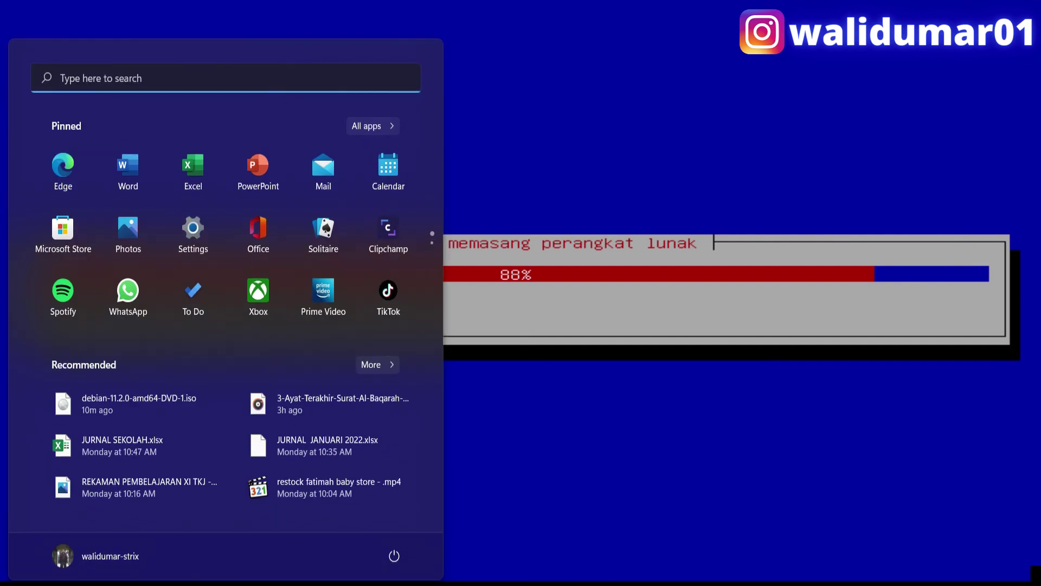
key("super")
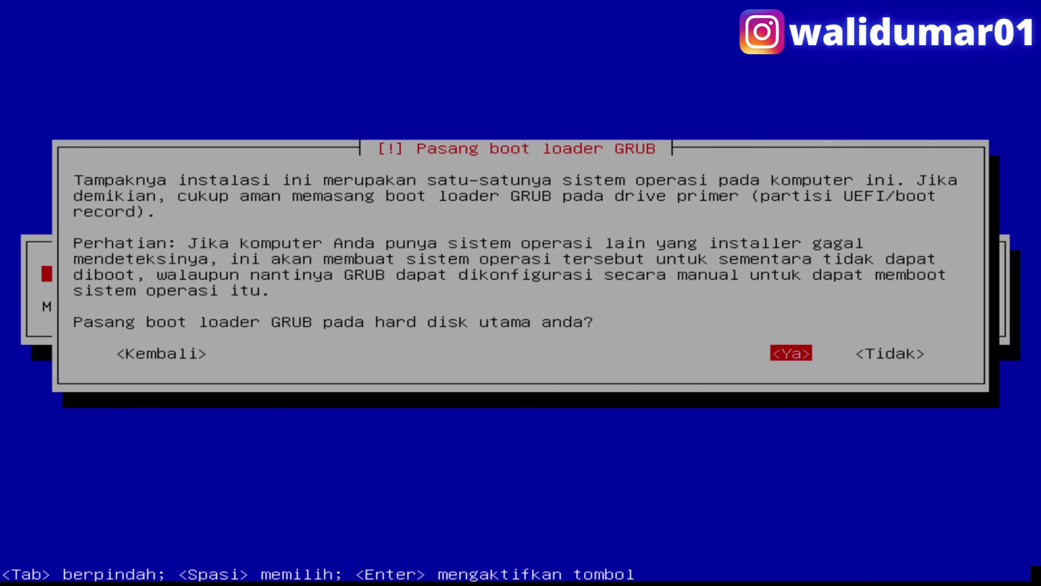
- Agree to install GRUB and select /dev/sda as the boot loader device
key("Return")
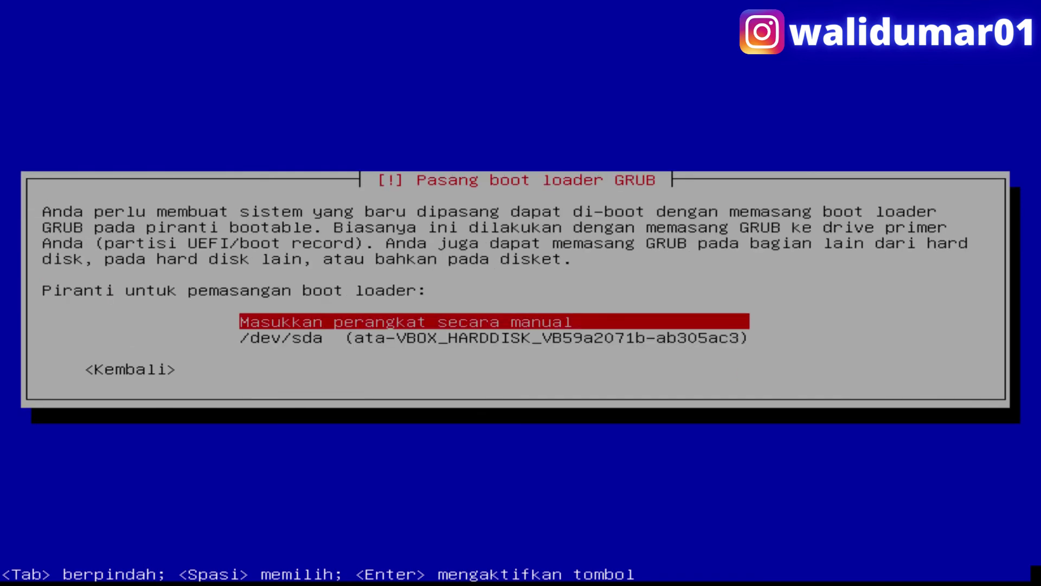
key("Down")
key("Return")
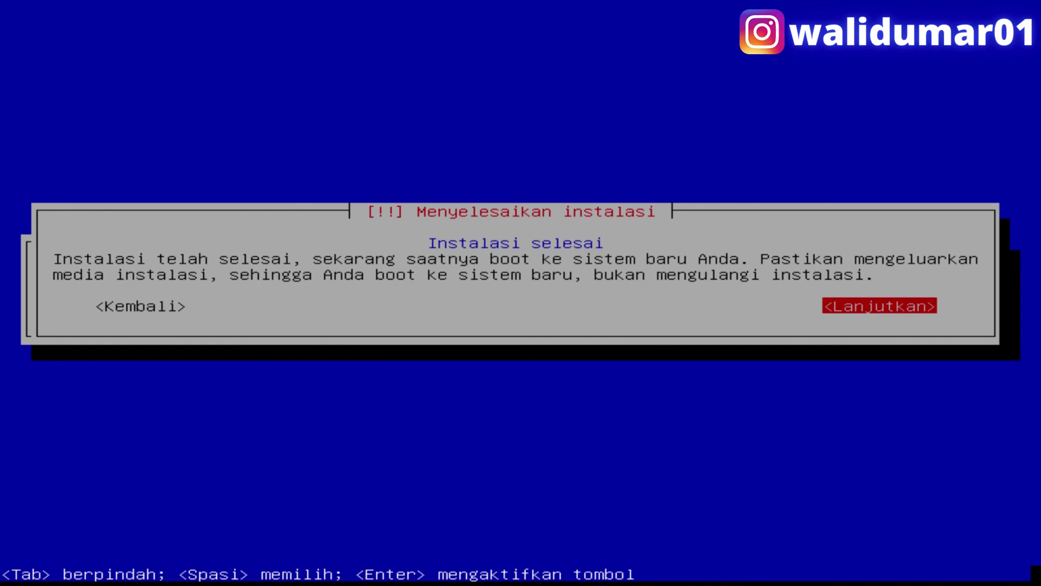
- Finish the installation, boot Debian GNU/Linux from the GRUB menu, and dismiss the VirtualBox notice bar
key("Return")
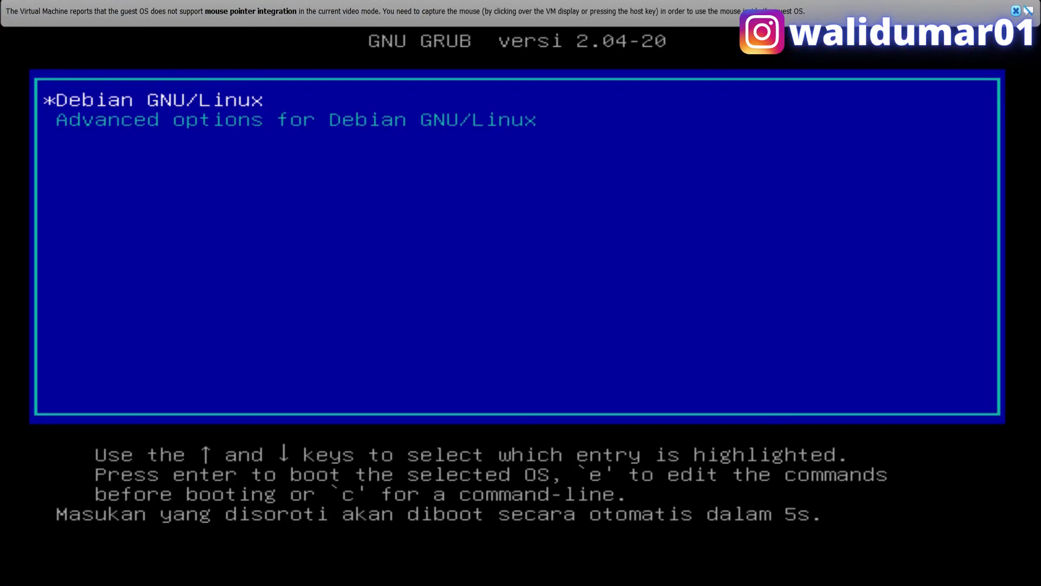
key("Return")
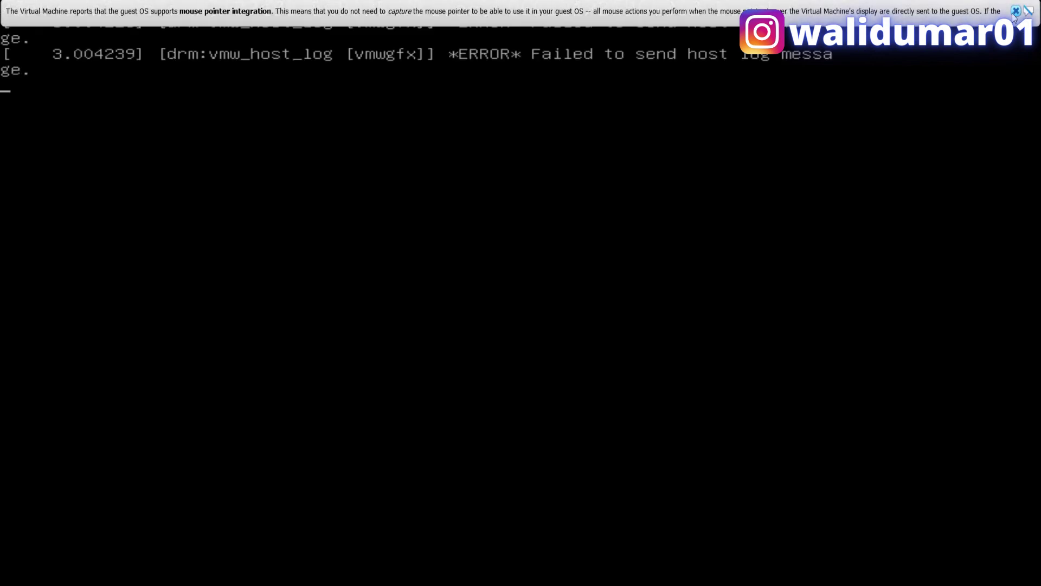
left_click(1016, 11)
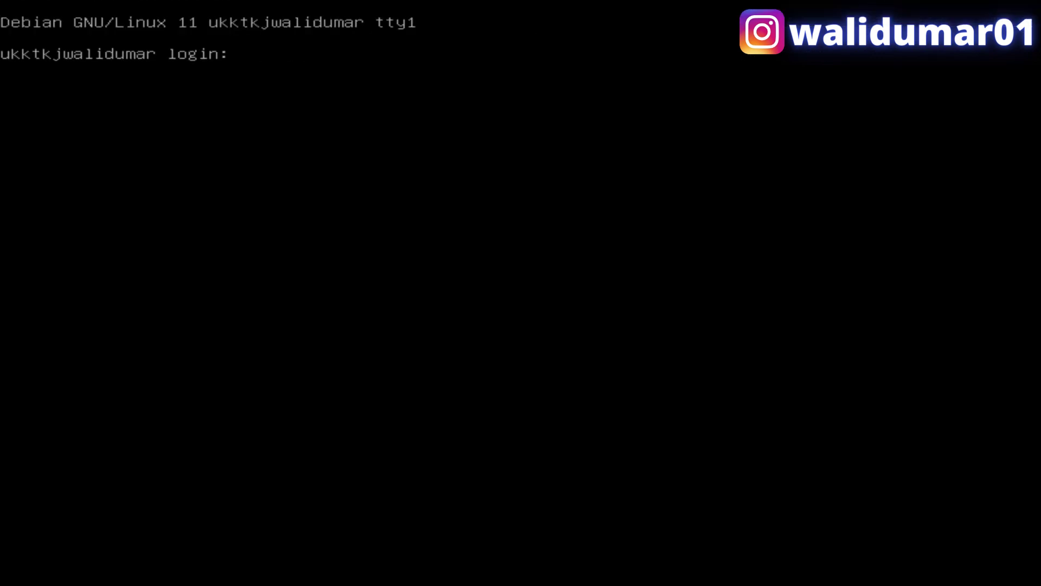